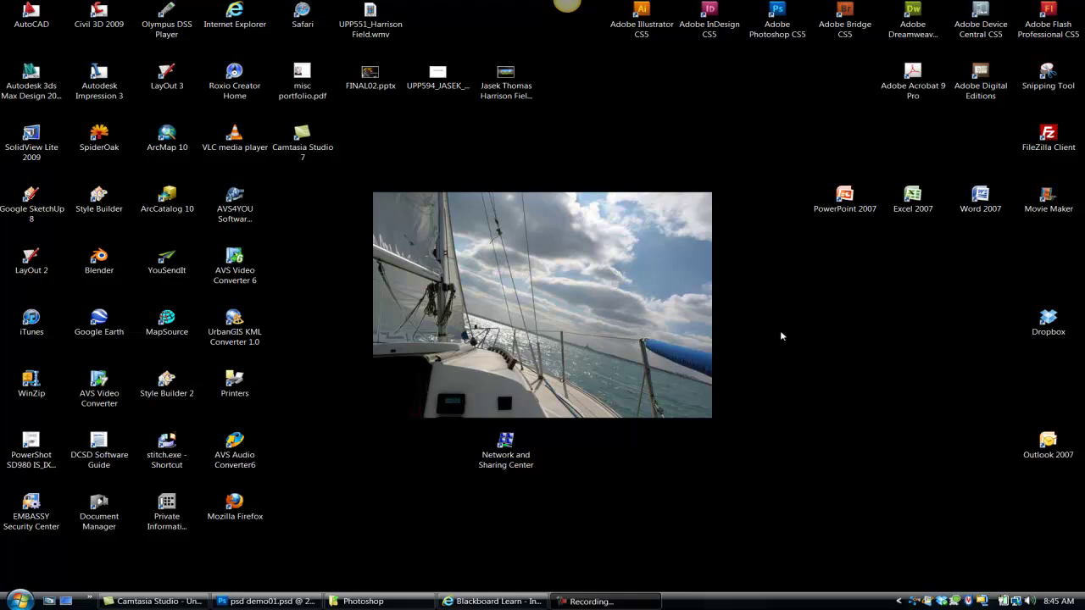
# Scroll the EE04 tutorial PDF to the Sheet 3 Vicinity Fade instructions and zoom to 150%.
pyautogui.hotkey('alt', 'Tab')
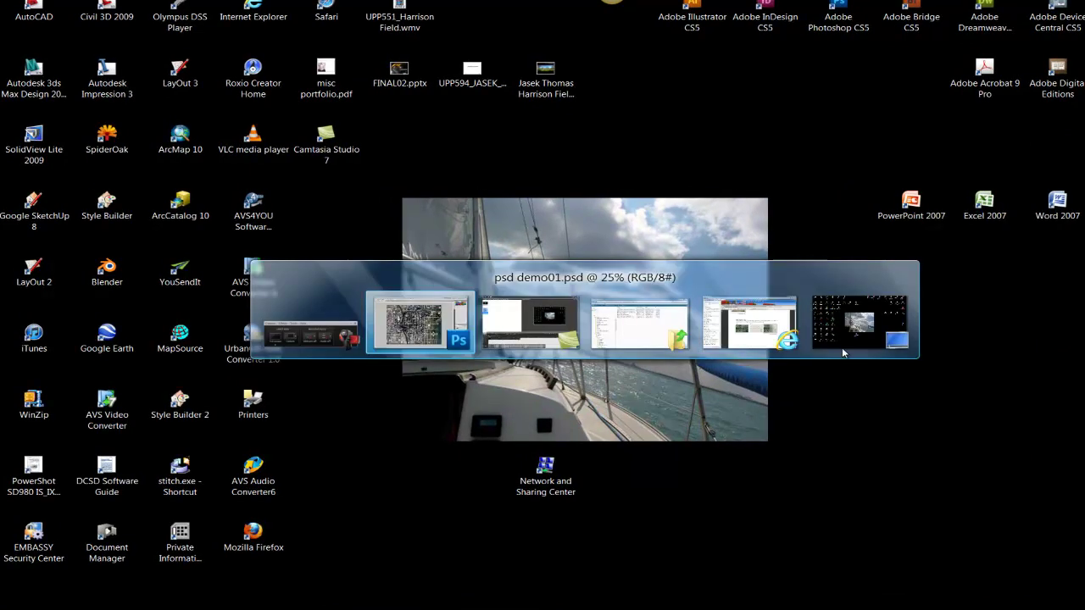
pyautogui.hotkey('alt', 'Tab')
pyautogui.hotkey('alt', 'Tab')
pyautogui.hotkey('alt', 'Tab')
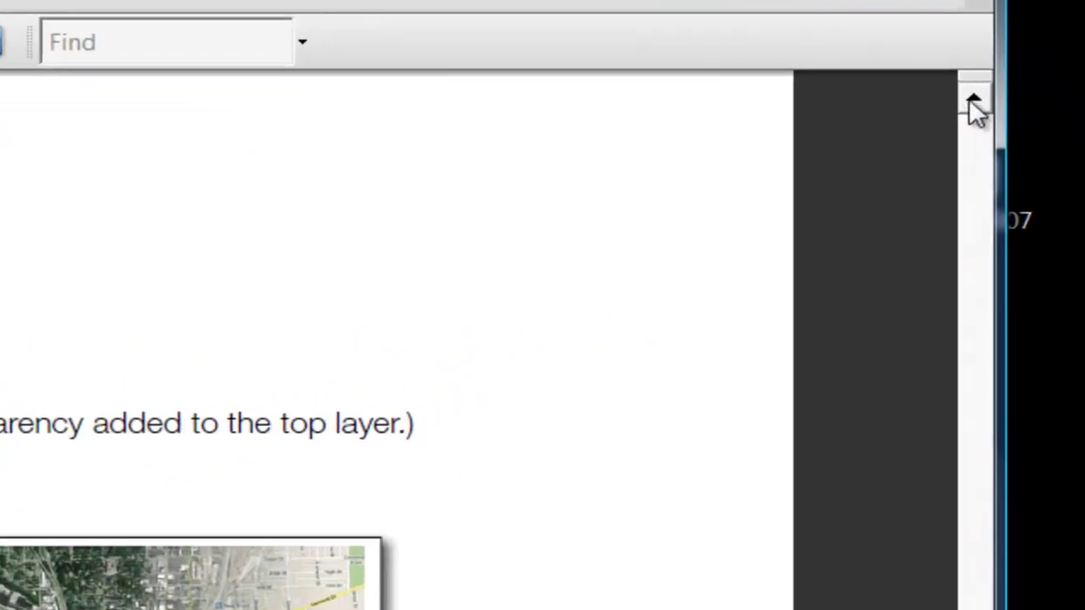
pyautogui.click(1058, 171)
pyautogui.scroll(15, 978, 97)
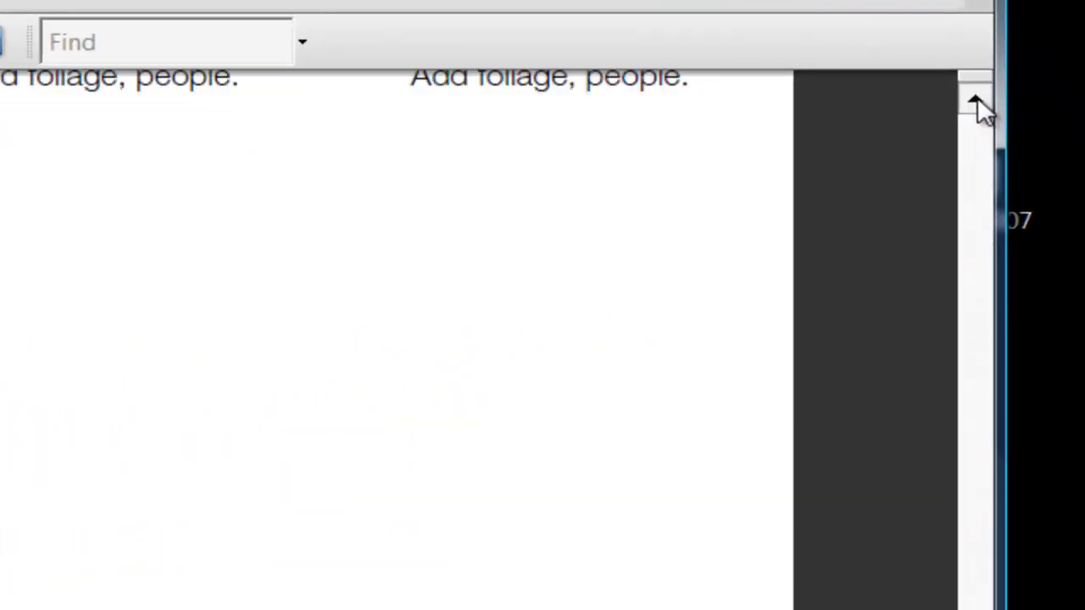
pyautogui.scroll(5, 977, 96)
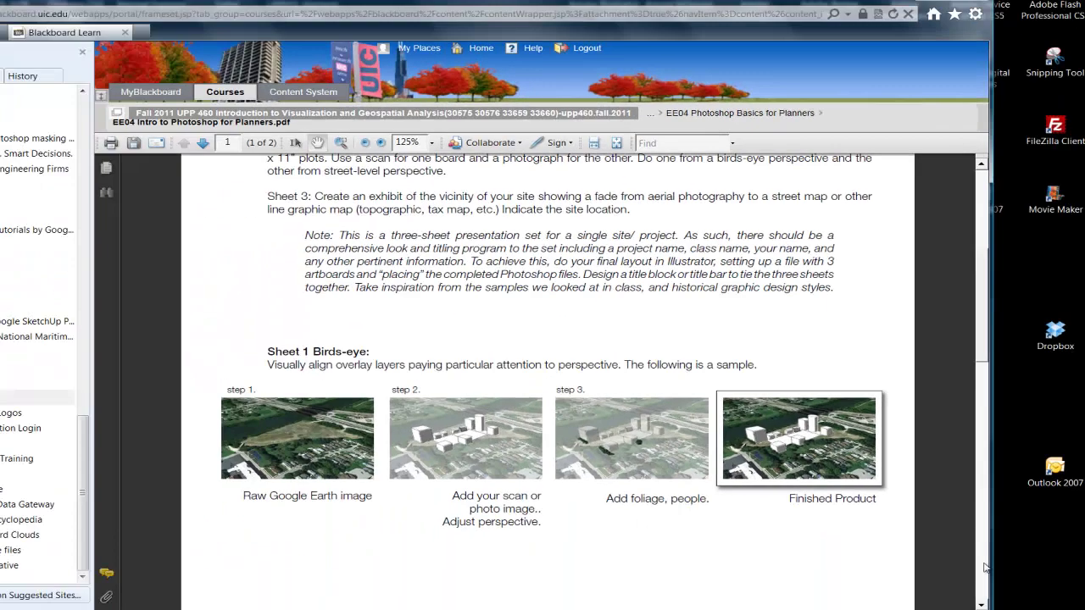
pyautogui.scroll(-10, 984, 531)
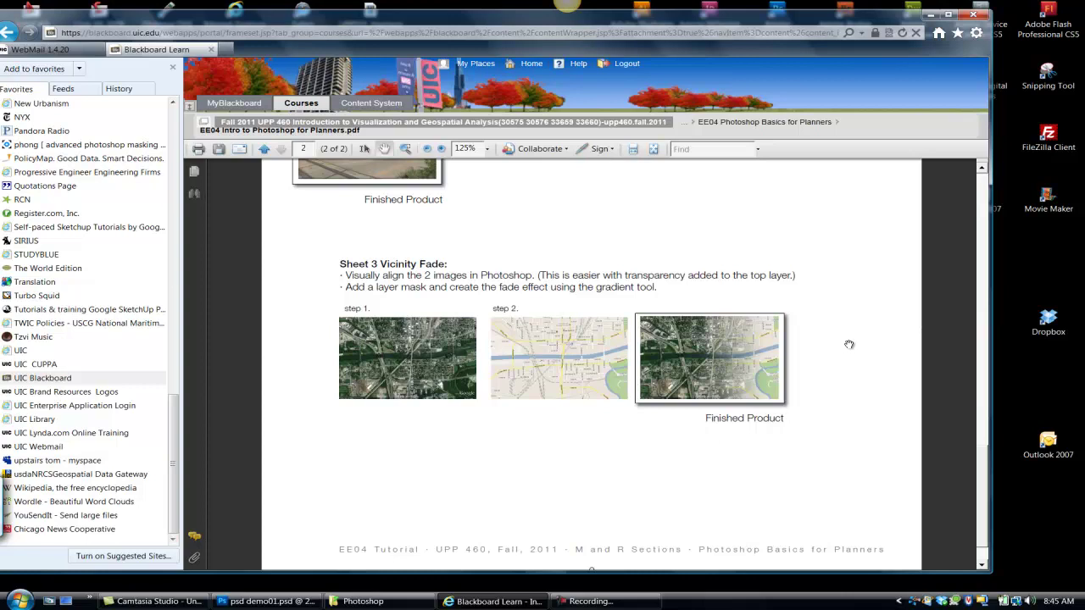
pyautogui.hotkey('ctrl', '=')
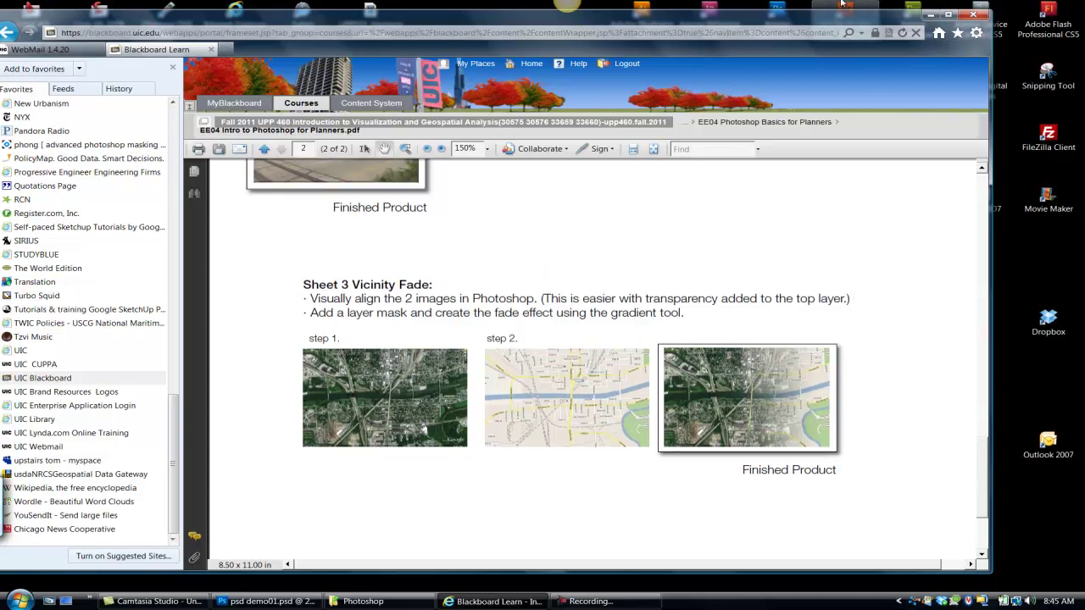
pyautogui.moveTo(841, 4); pyautogui.dragTo(886, 6)
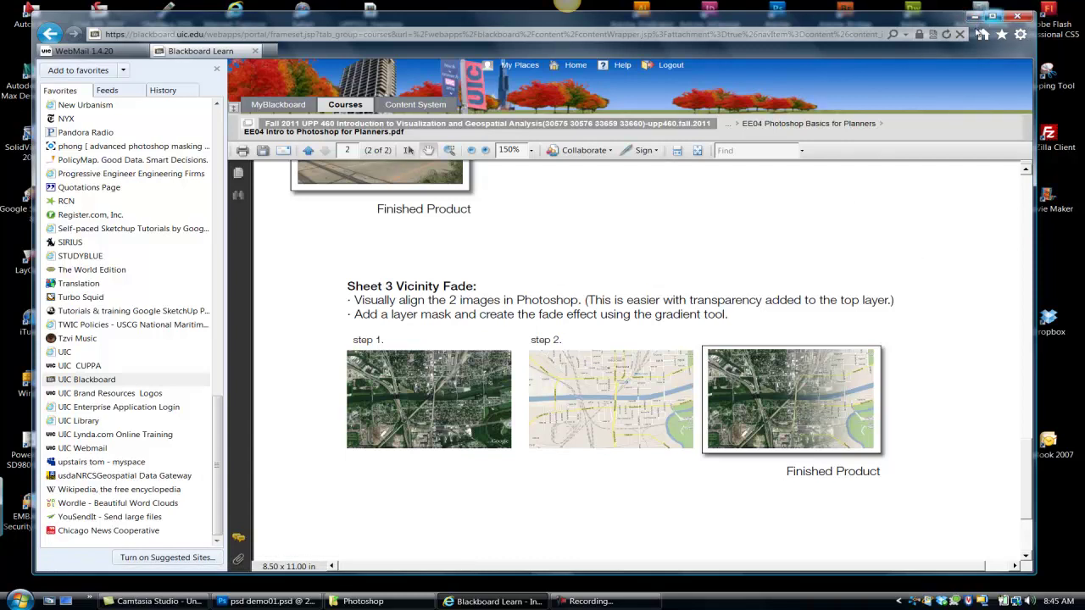
# Minimize the browser and switch to Photoshop.
pyautogui.click(975, 17)
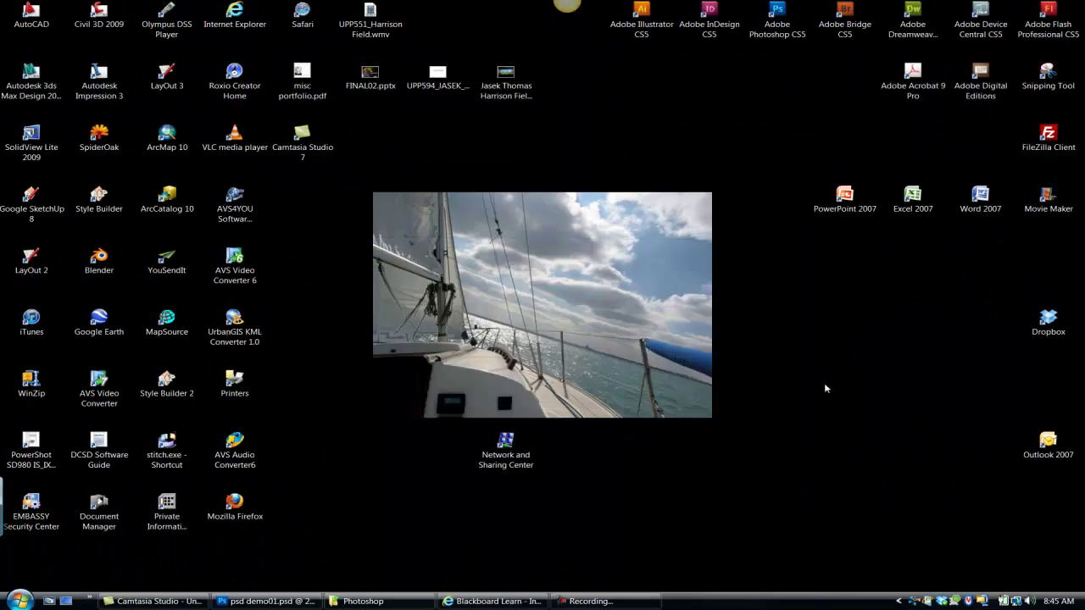
pyautogui.hotkey('alt', 'Tab')
pyautogui.hotkey('alt', 'Tab')
pyautogui.hotkey('alt', 'Tab')
pyautogui.hotkey('alt', 'Tab')
pyautogui.hotkey('alt', 'Tab')
pyautogui.hotkey('alt', 'Tab')
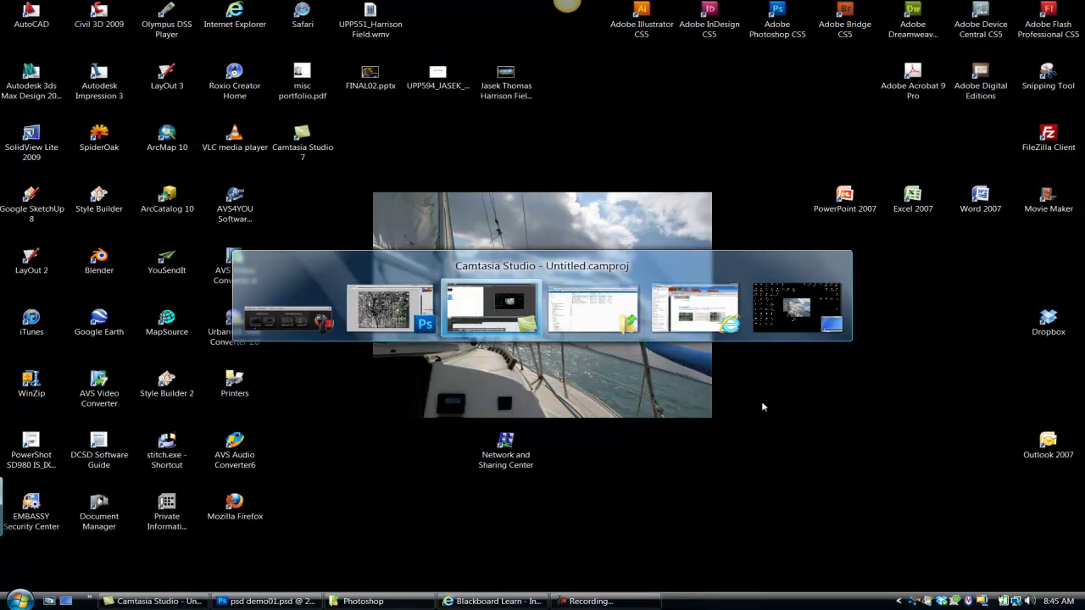
pyautogui.hotkey('alt', 'Tab')
pyautogui.hotkey('alt', 'Tab')
pyautogui.hotkey('alt', 'Tab')
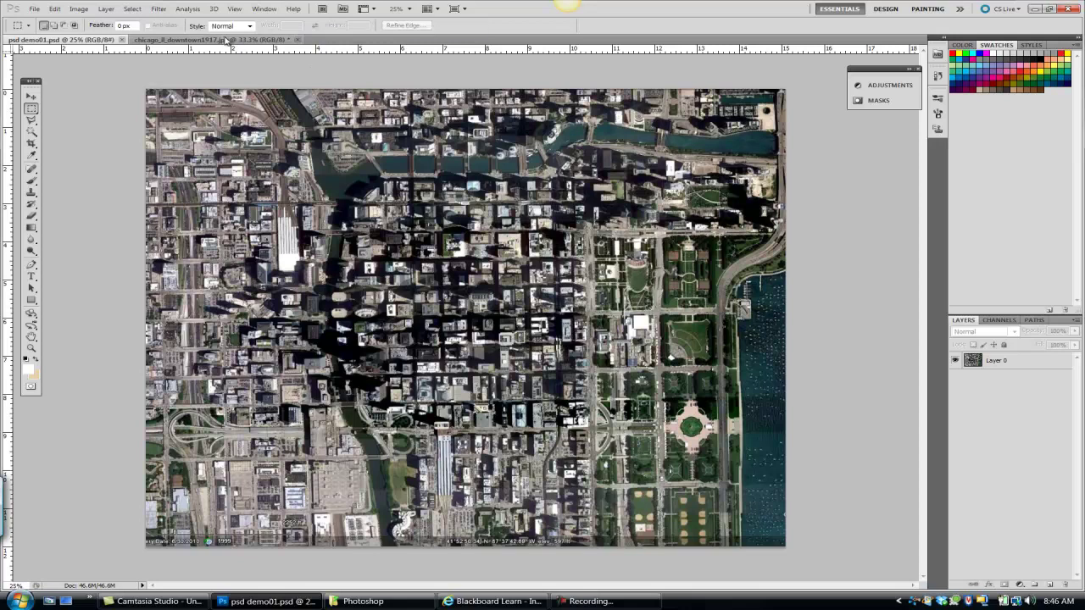
# Compare the chicago_il_downtown1917.jpg map with psd demo01, ending on the map.
pyautogui.click(233, 41)
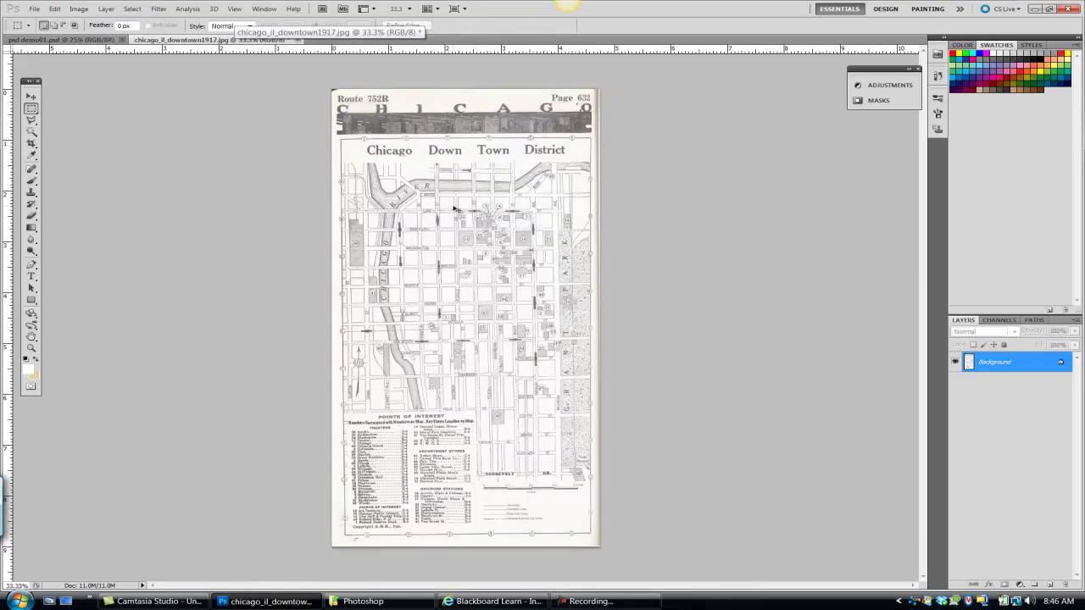
pyautogui.scroll(5, 454, 208)
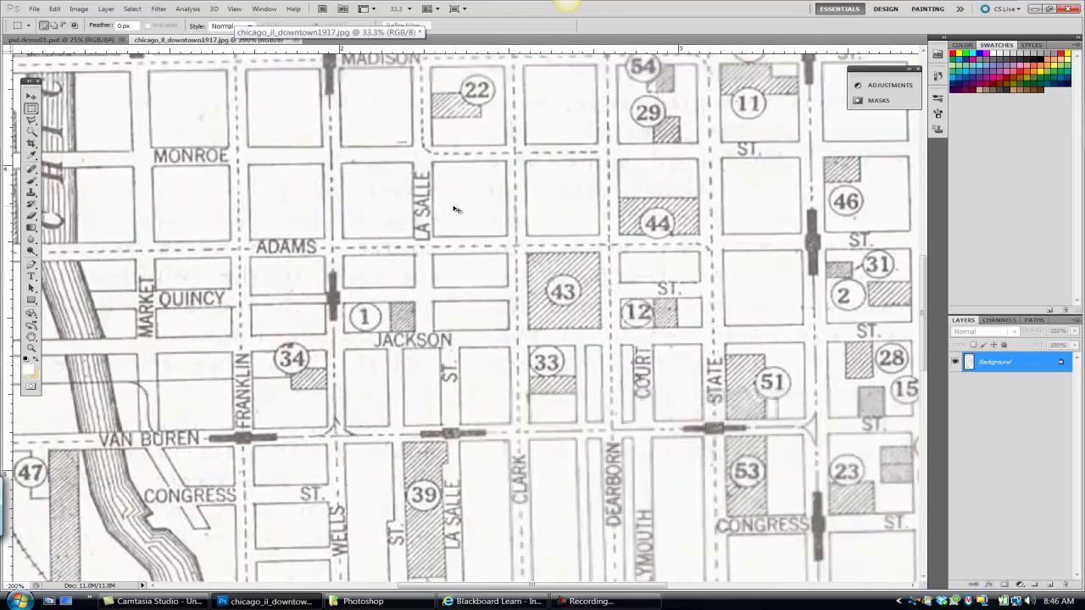
pyautogui.scroll(-4, 453, 208)
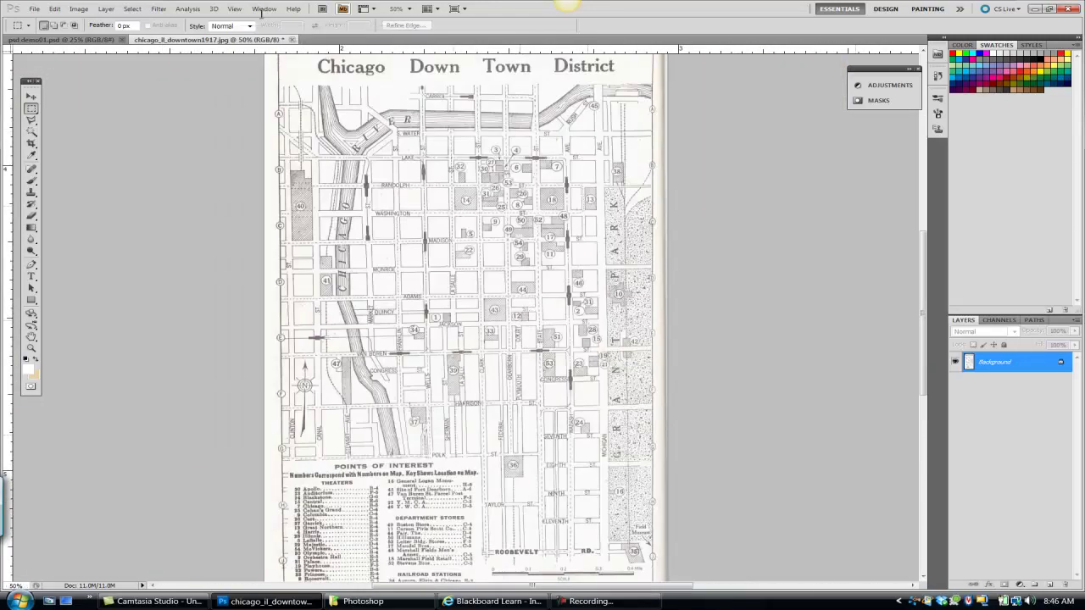
pyautogui.click(72, 40)
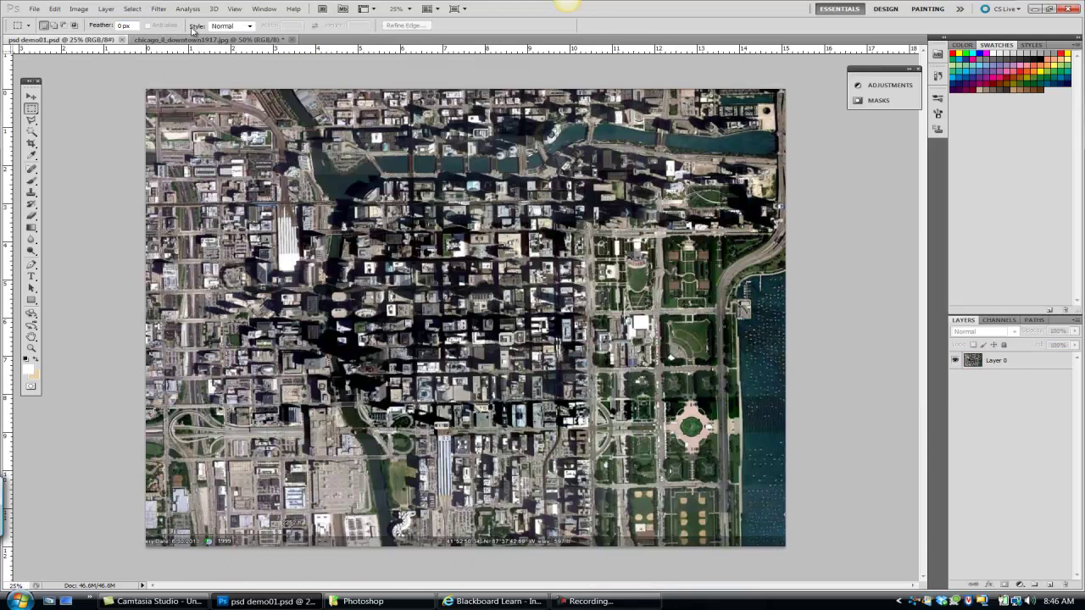
pyautogui.click(247, 40)
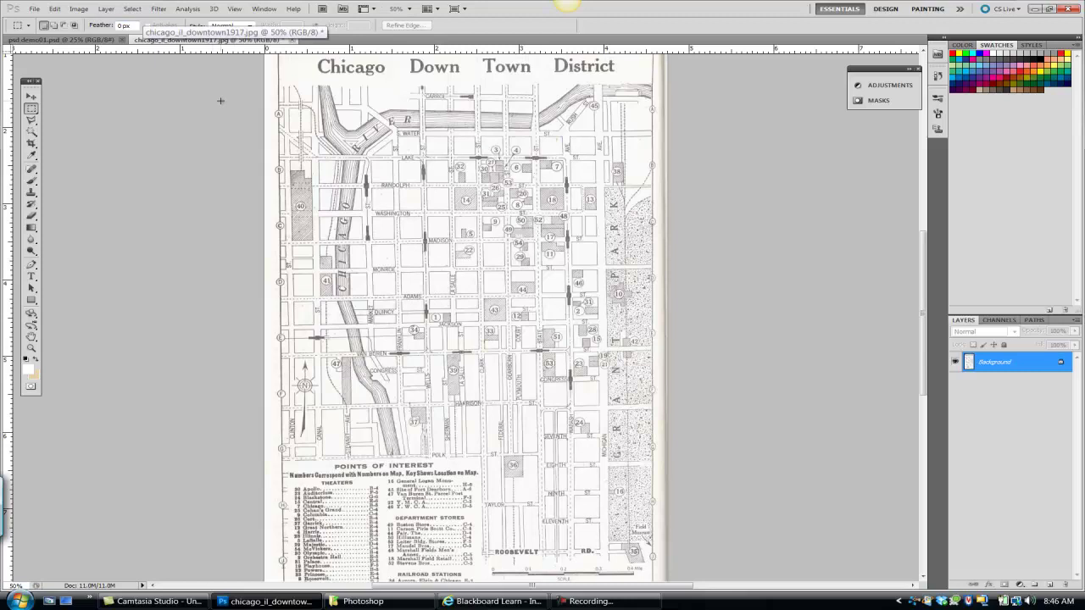
# Copy the entire 1917 map and paste it as a new layer in psd demo01.
pyautogui.click(133, 10)
pyautogui.click(137, 20)
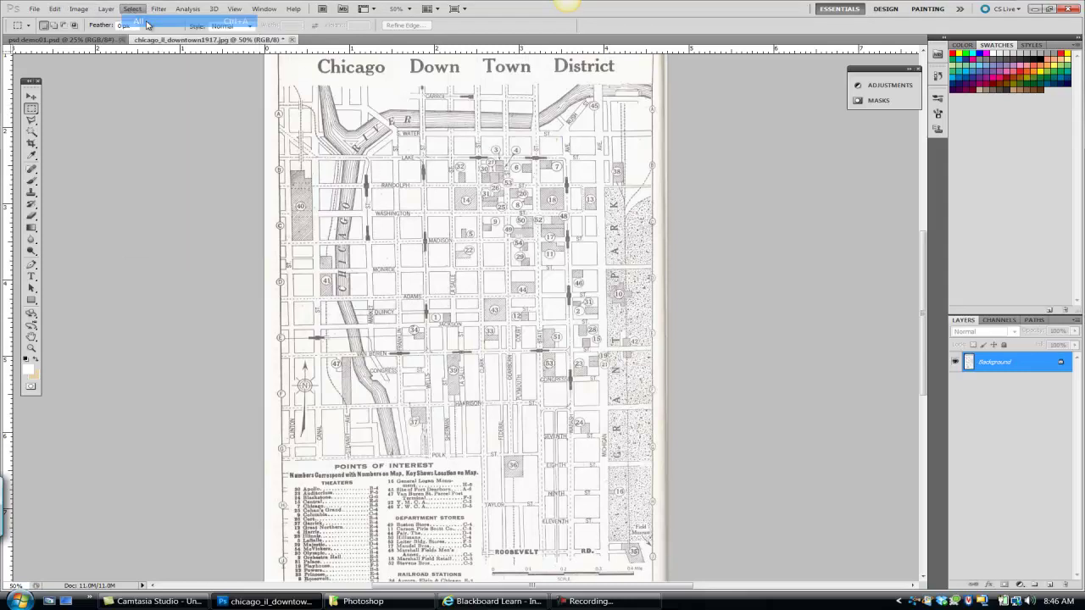
pyautogui.click(55, 10)
pyautogui.click(71, 96)
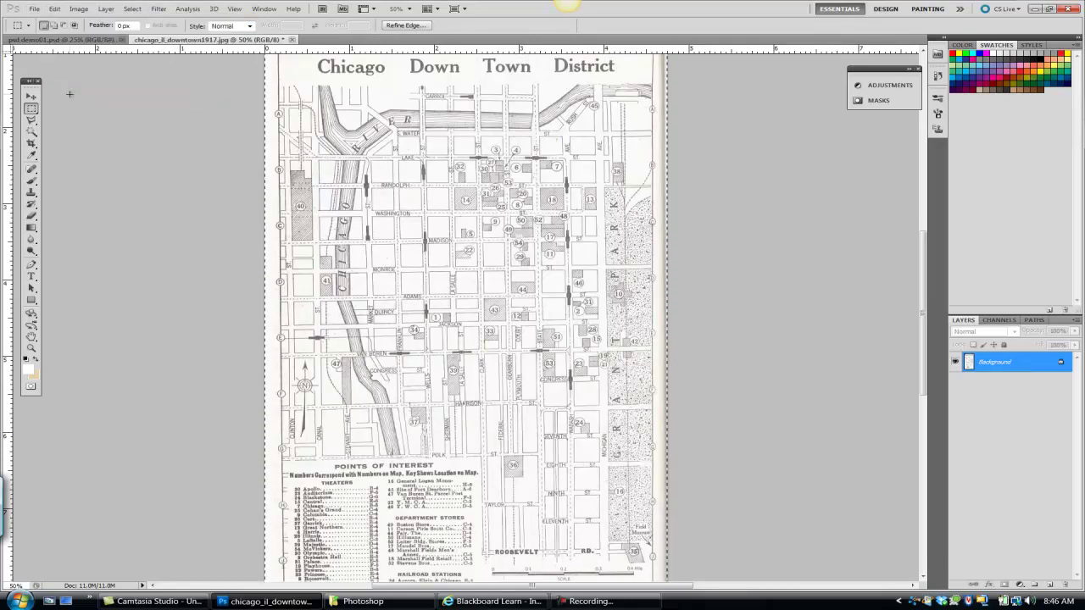
pyautogui.click(102, 39)
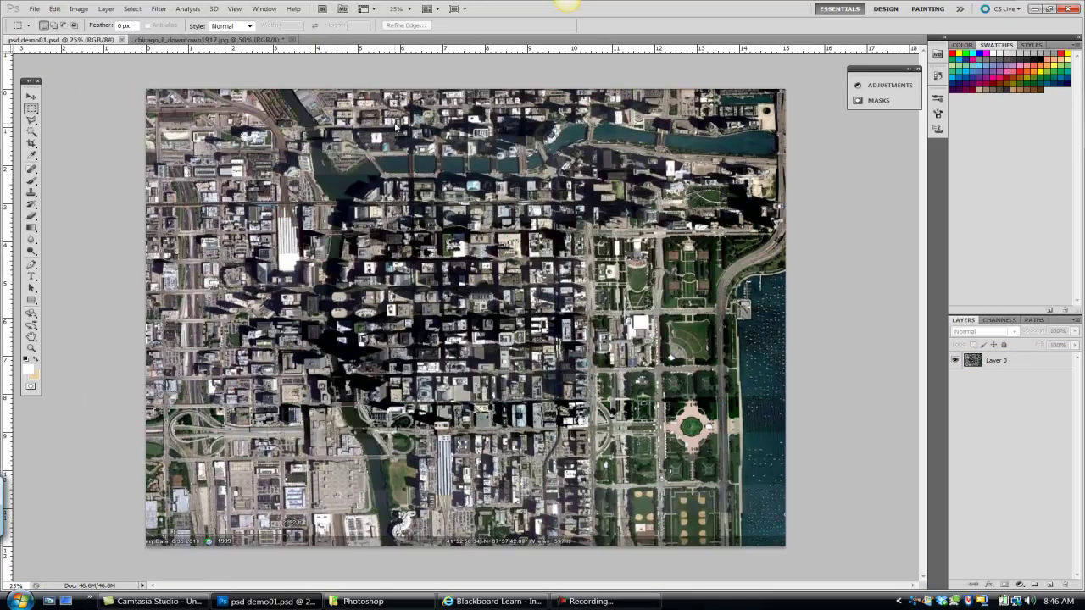
pyautogui.click(54, 10)
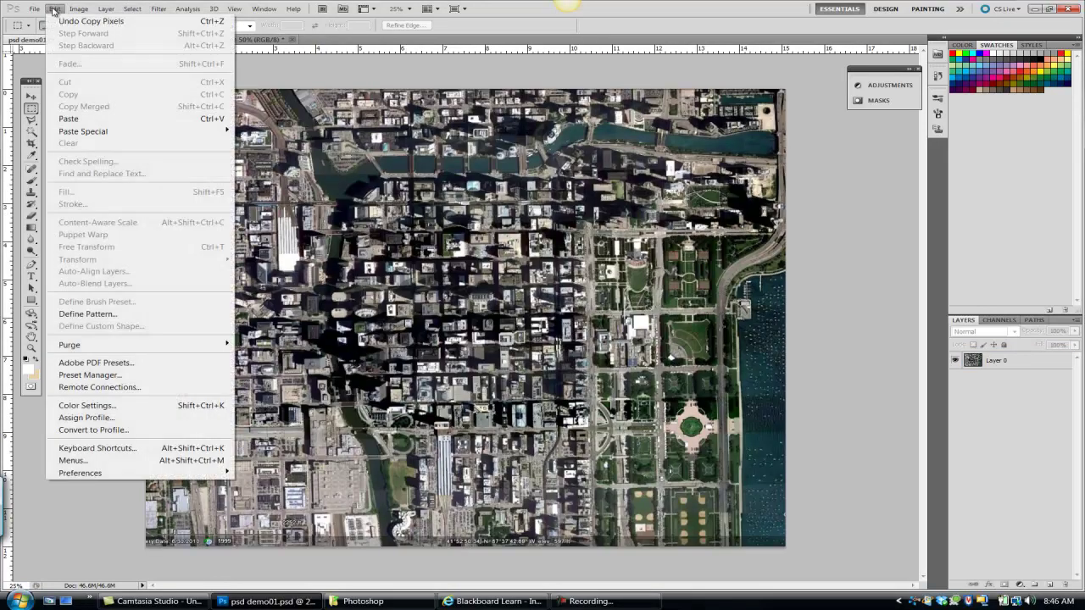
pyautogui.click(72, 119)
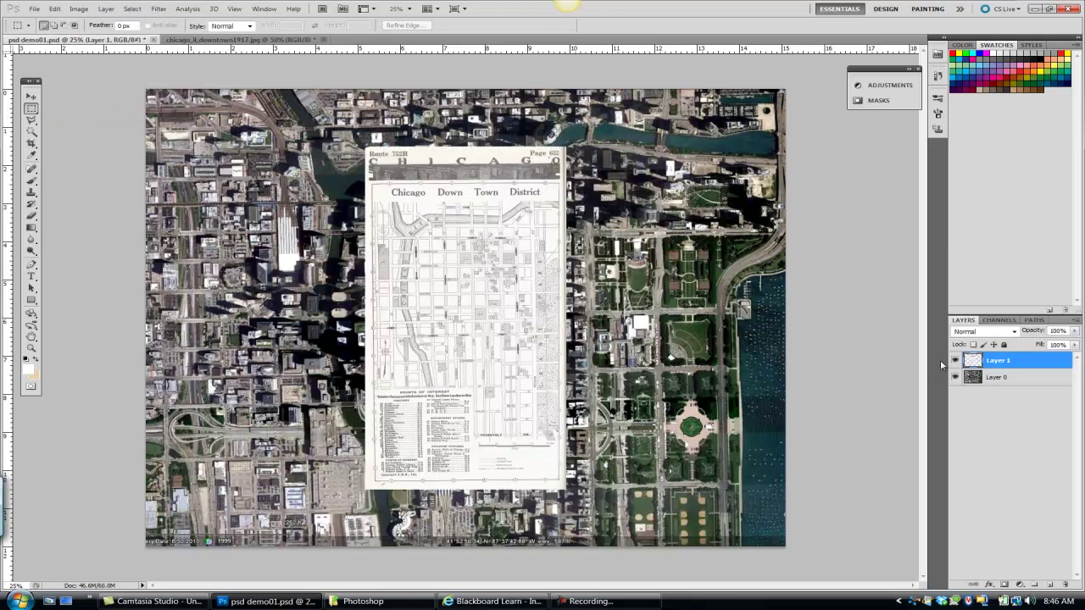
# Rename the layers 'old chicago' and 'new chicago aerial', leaving old chicago active.
pyautogui.doubleClick(997, 361)
pyautogui.write('old chicago')
pyautogui.press('Return')
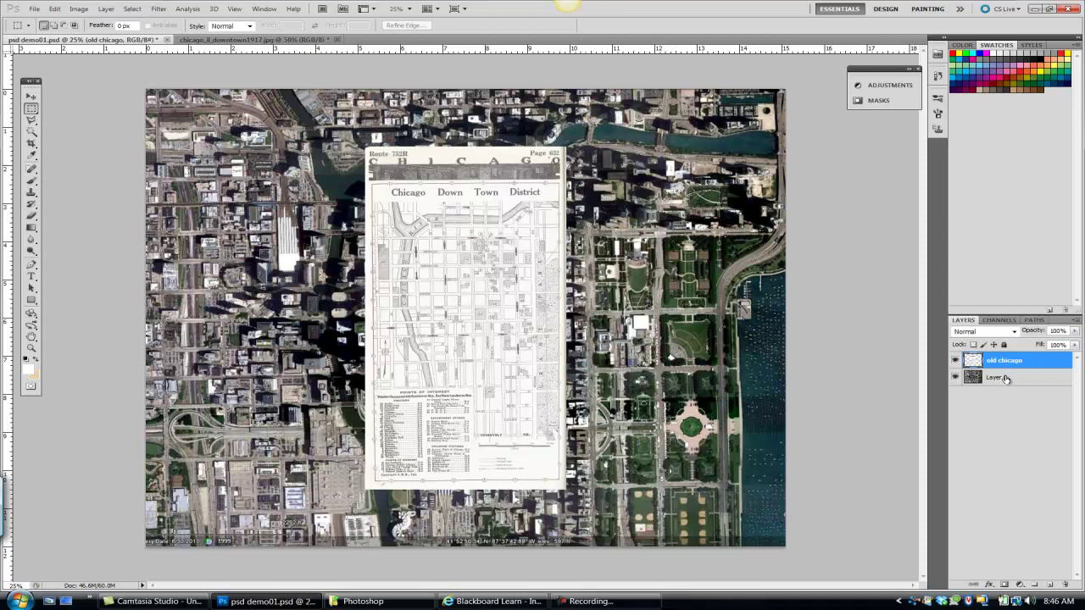
pyautogui.click(1000, 378)
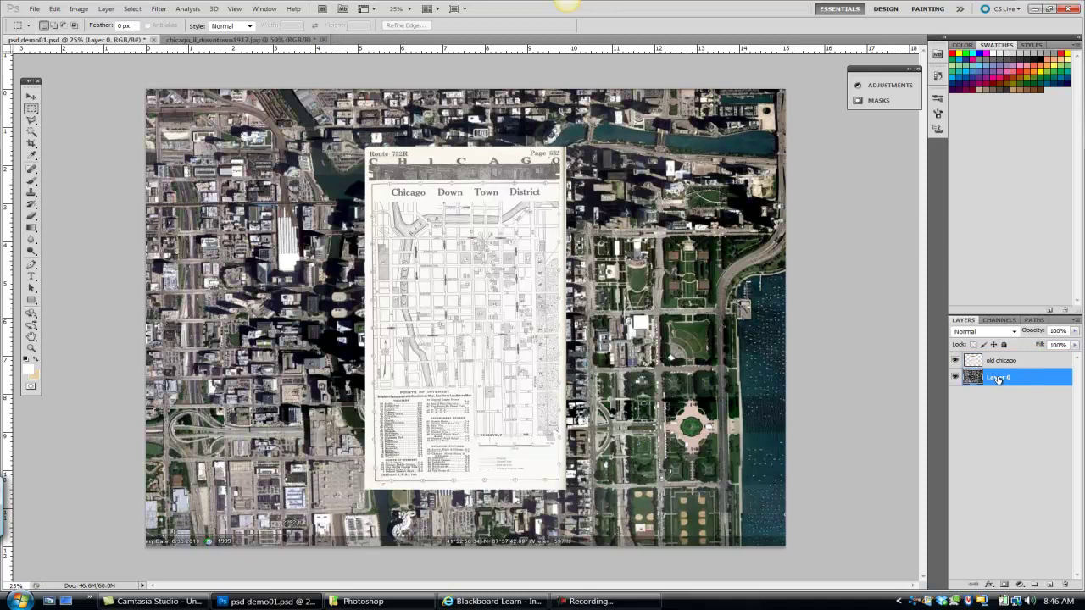
pyautogui.doubleClick(998, 379)
pyautogui.write('new chicago aerial')
pyautogui.press('Return')
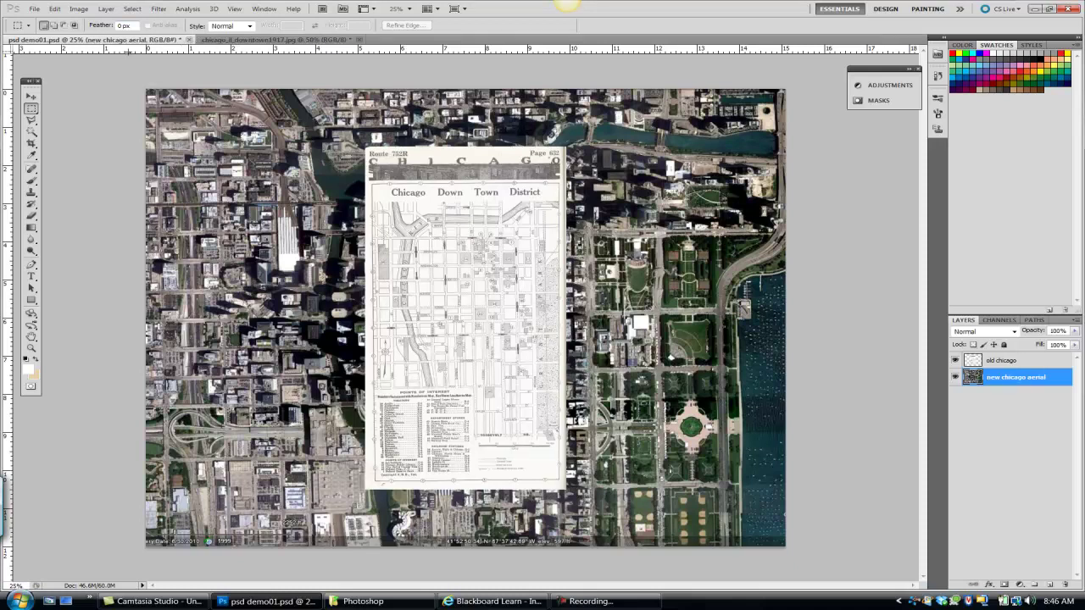
pyautogui.click(1024, 361)
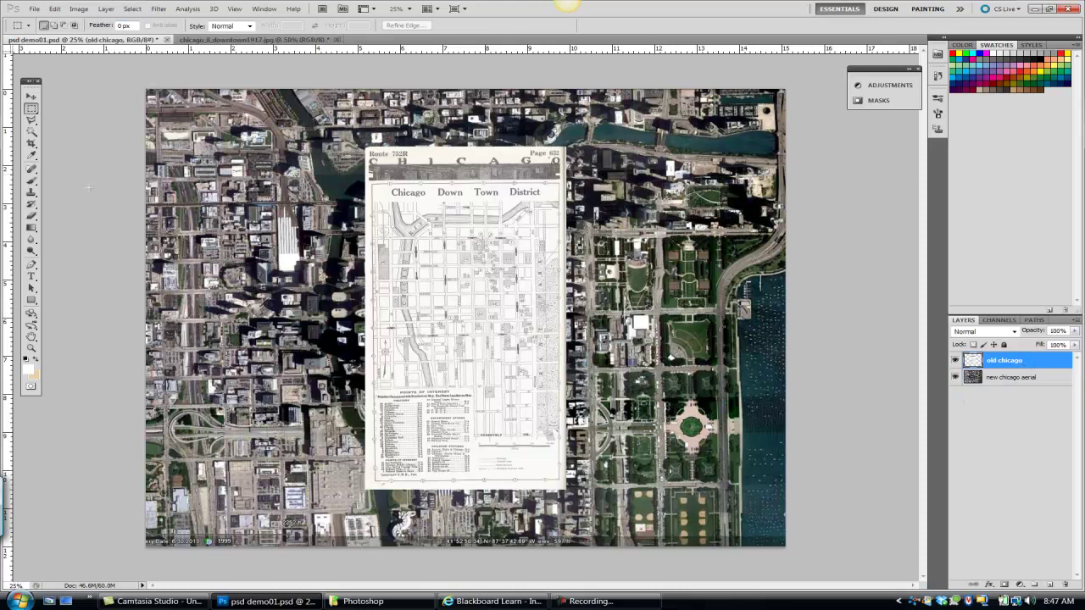
# Free Transform the old chicago map to about 201% and move it over the aerial photo.
pyautogui.click(30, 95)
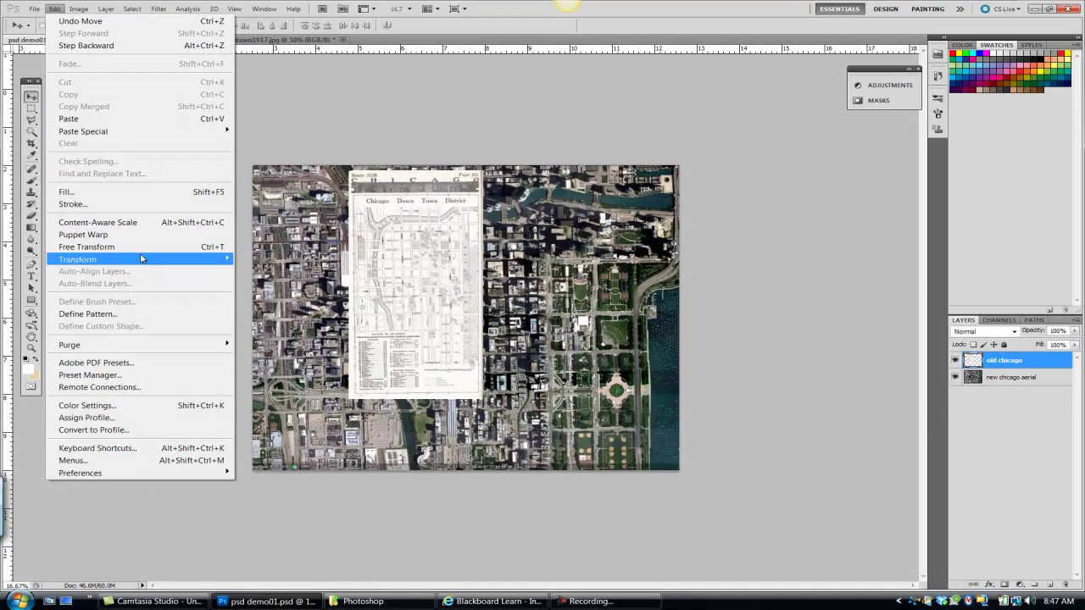
pyautogui.moveTo(165, 262)
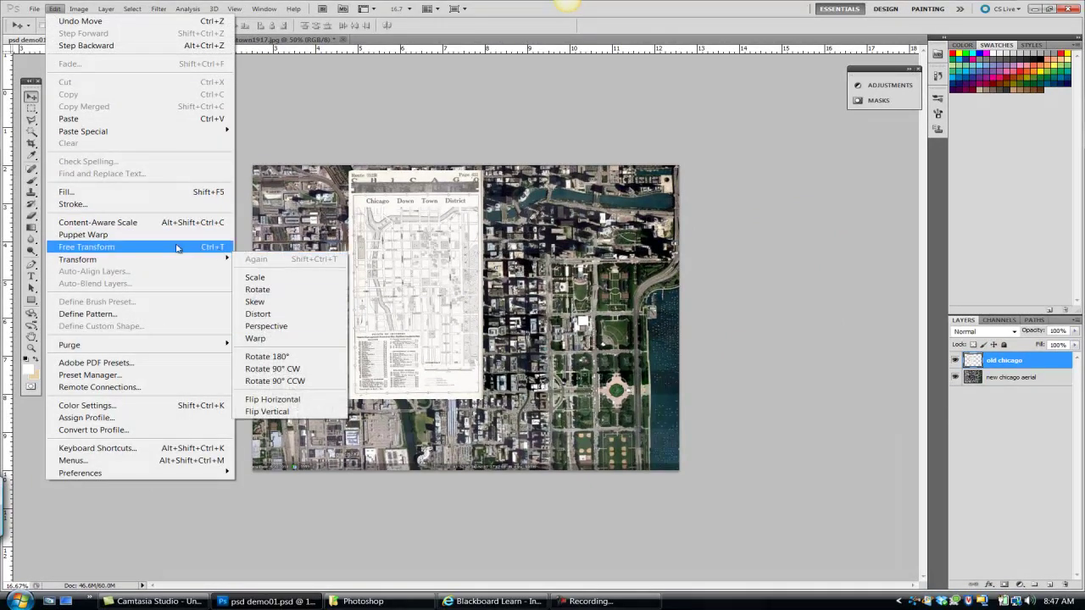
pyautogui.click(108, 247)
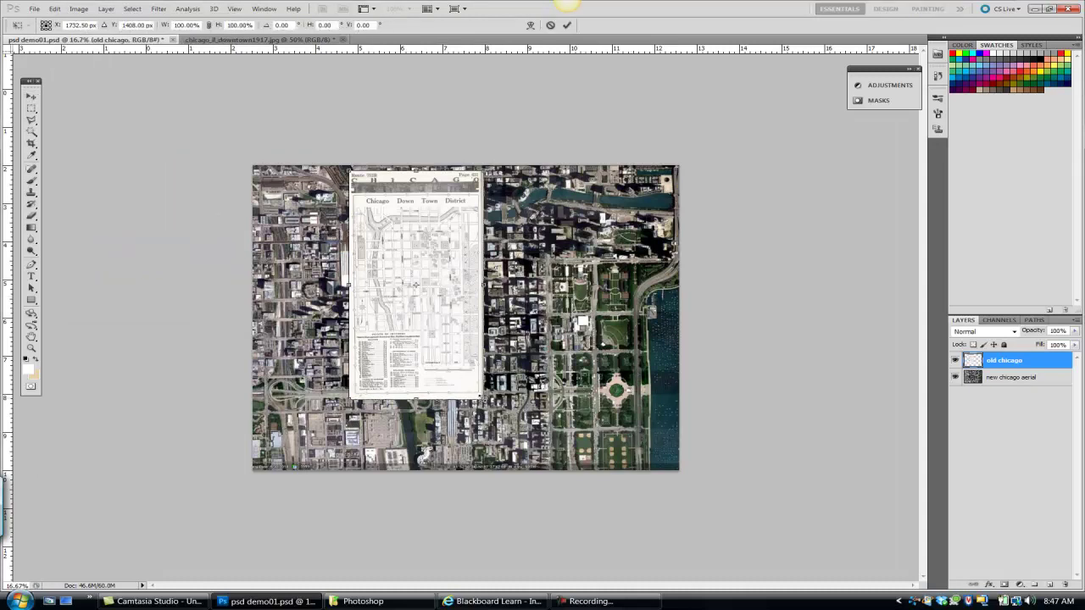
pyautogui.moveTo(482, 396); pyautogui.dragTo(716, 457)
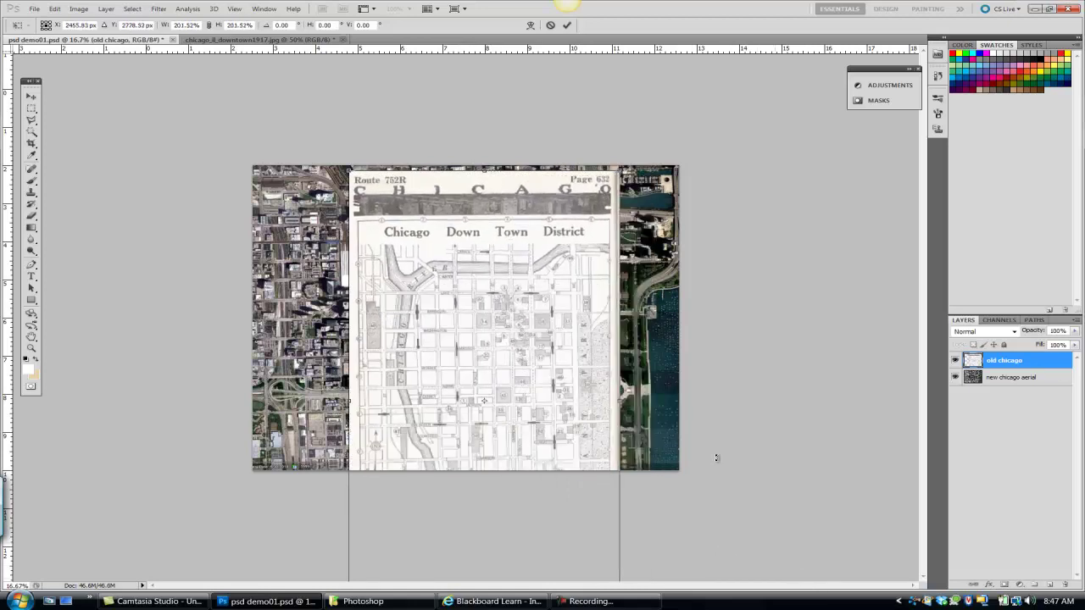
pyautogui.moveTo(481, 293); pyautogui.dragTo(478, 208)
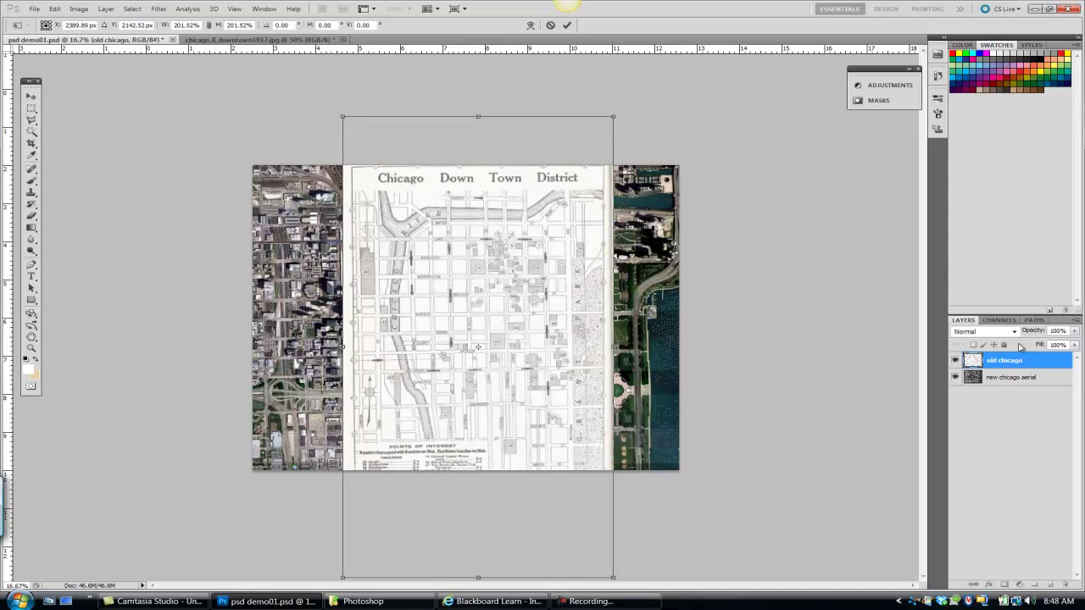
# Lower the map's opacity to 68%, align its streets with the aerial, then restore 100%.
pyautogui.click(1075, 331)
pyautogui.moveTo(1076, 345); pyautogui.dragTo(1065, 347)
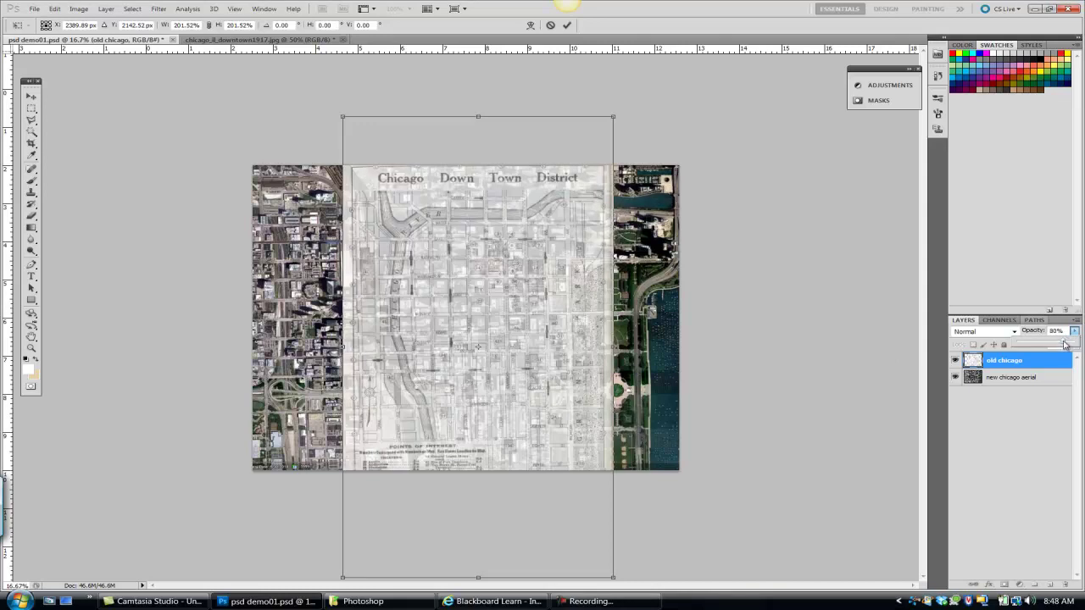
pyautogui.moveTo(479, 244); pyautogui.dragTo(462, 245)
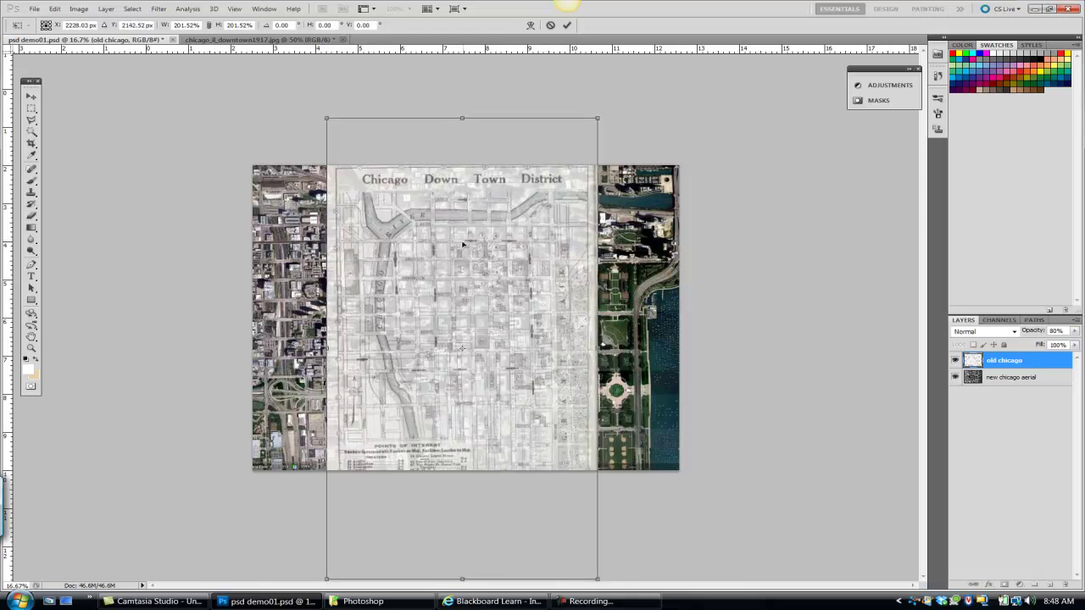
pyautogui.click(1072, 334)
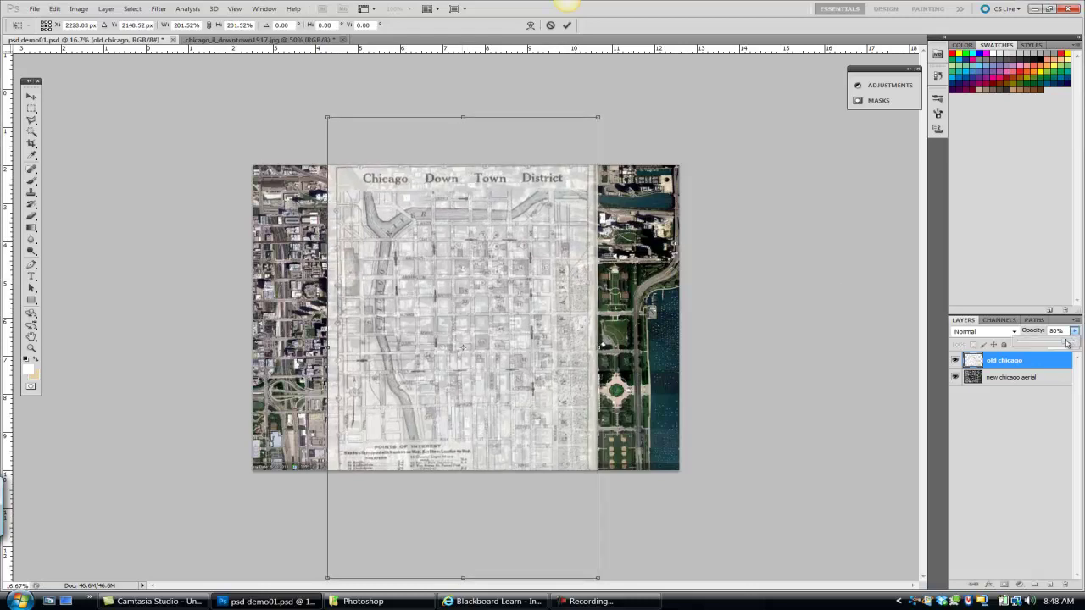
pyautogui.moveTo(1057, 345); pyautogui.dragTo(1058, 345)
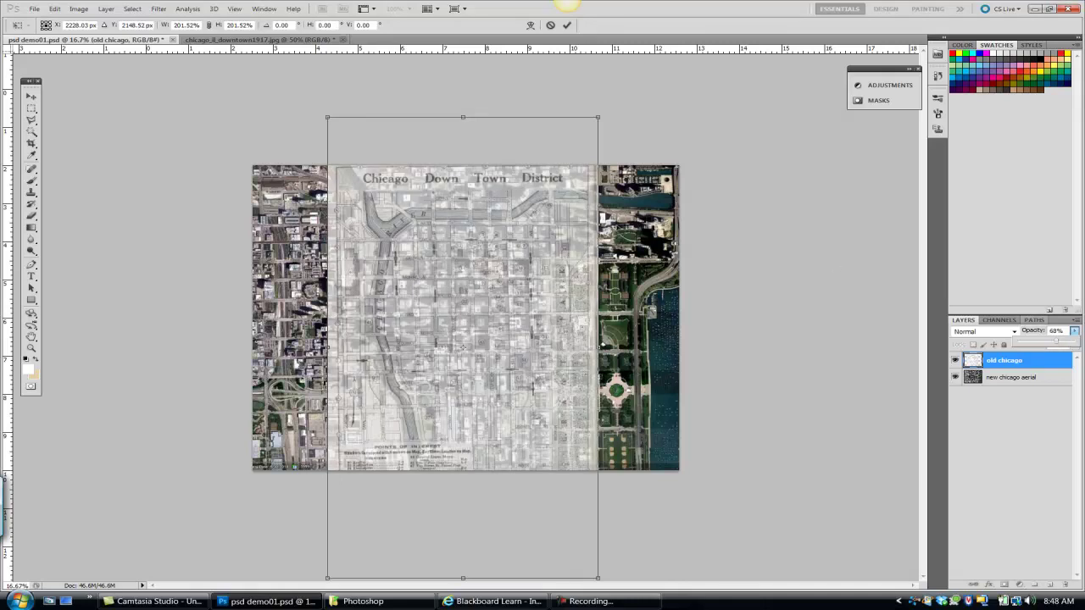
pyautogui.moveTo(510, 233); pyautogui.dragTo(510, 241)
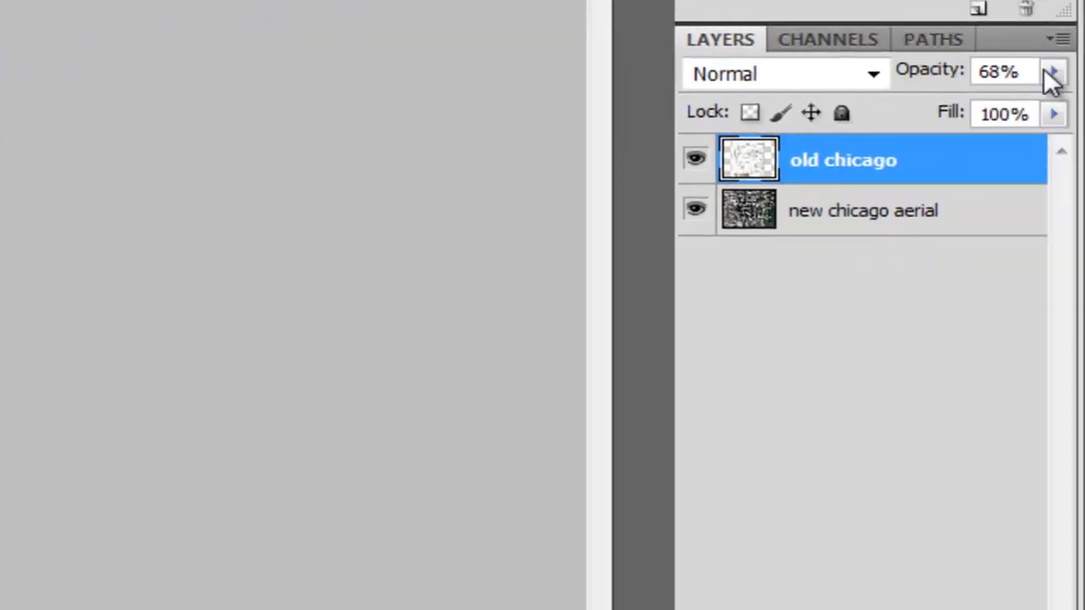
pyautogui.click(1052, 76)
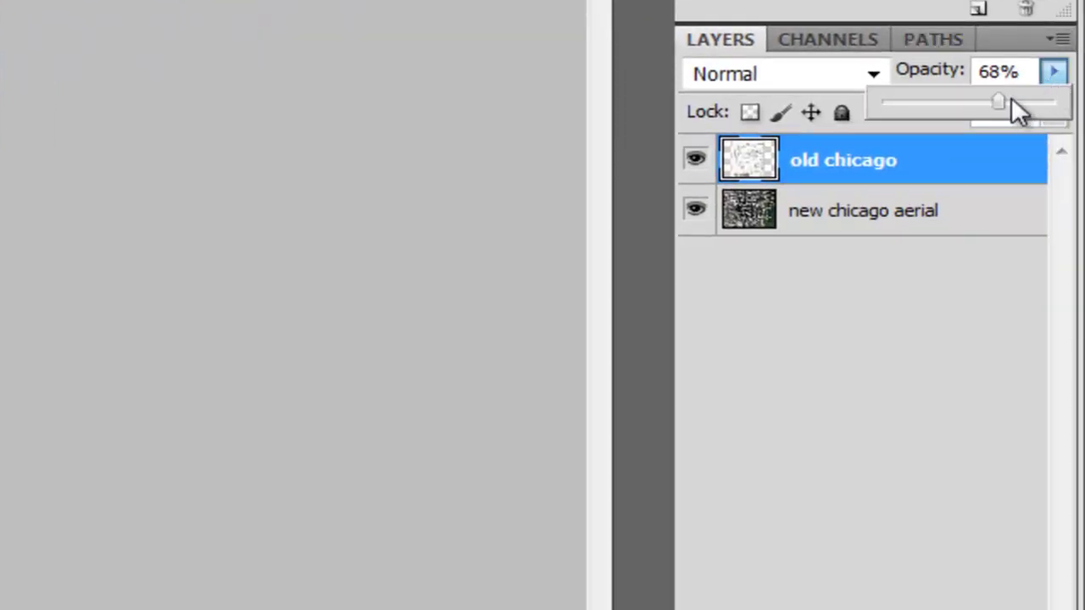
pyautogui.moveTo(995, 103); pyautogui.dragTo(1072, 117)
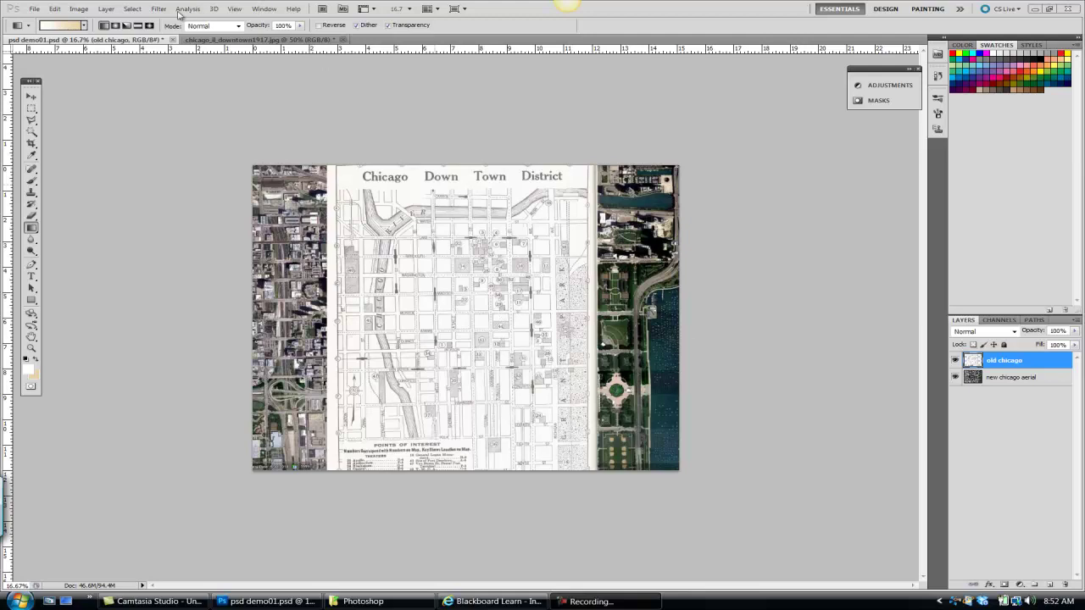
# Add a blank white layer mask to the old chicago layer.
pyautogui.click(105, 9)
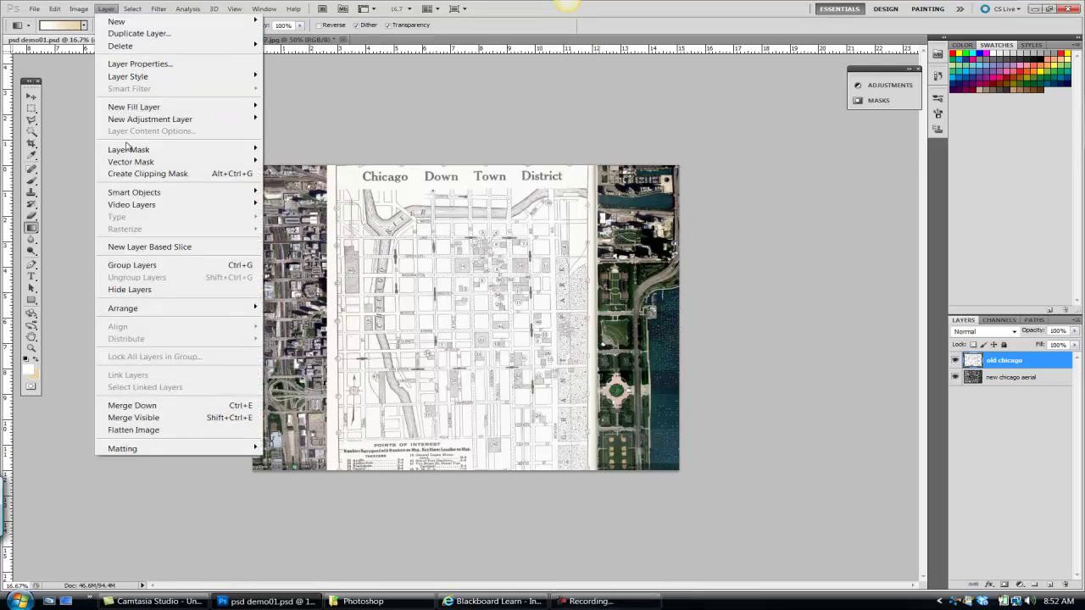
pyautogui.moveTo(133, 152)
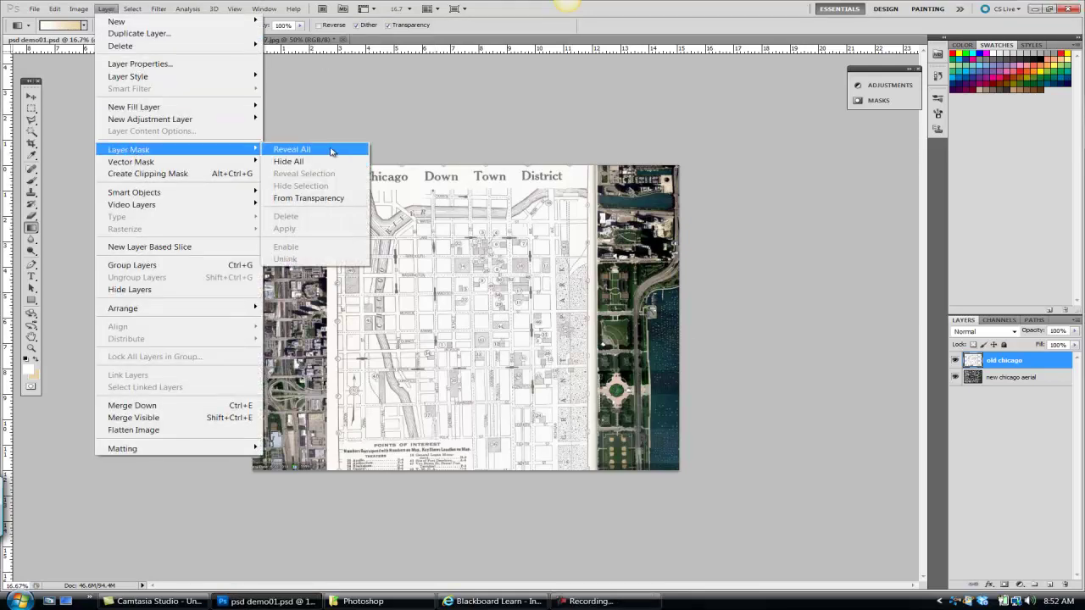
pyautogui.click(802, 233)
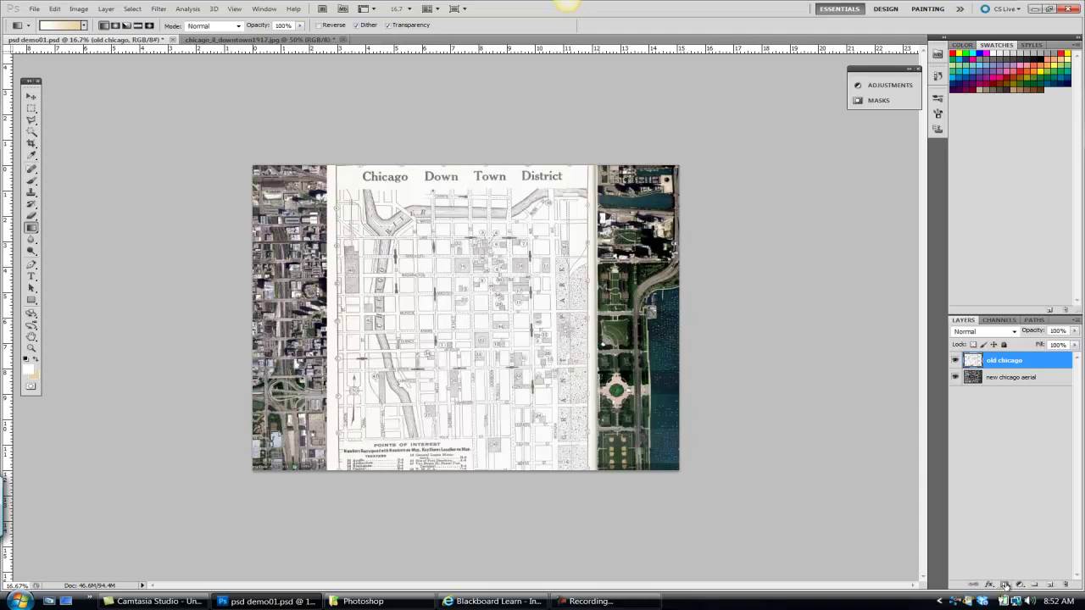
pyautogui.click(1004, 585)
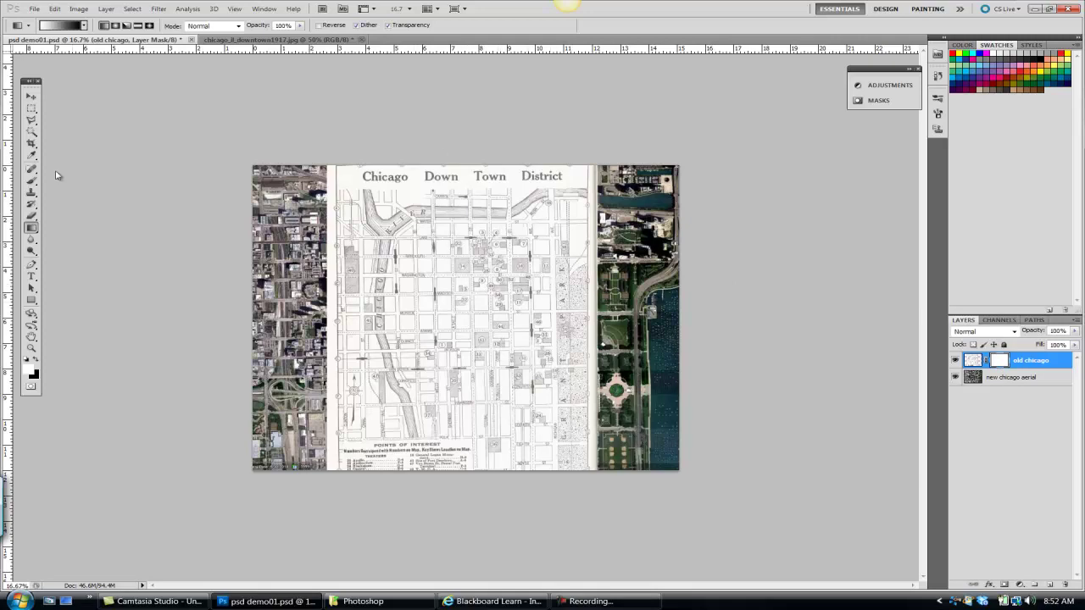
# Choose the Gradient Tool from the gradient and paint bucket tool group.
pyautogui.click(31, 229)
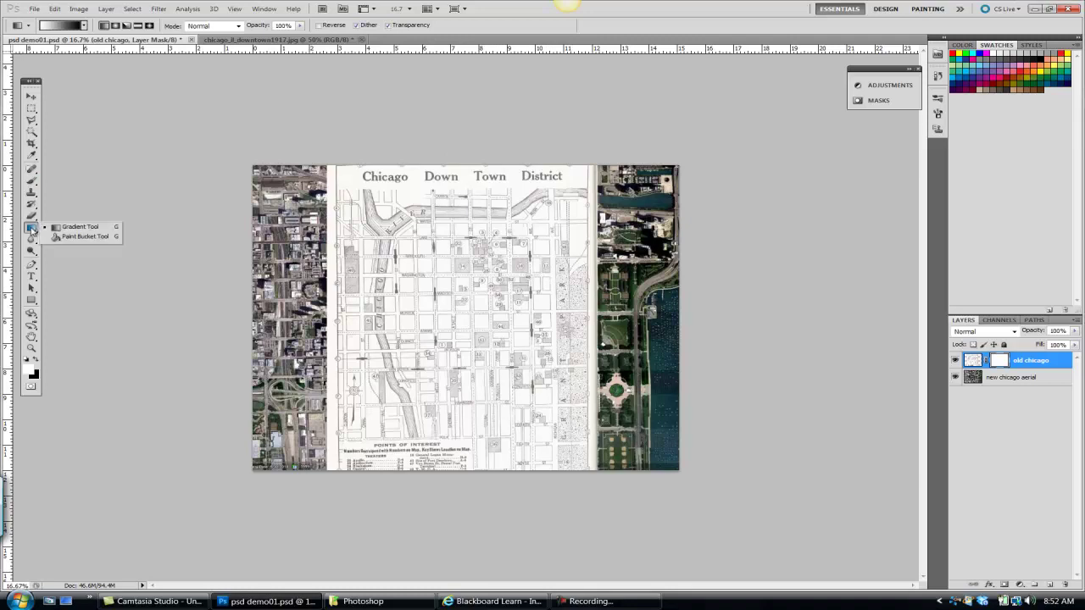
pyautogui.click(88, 228)
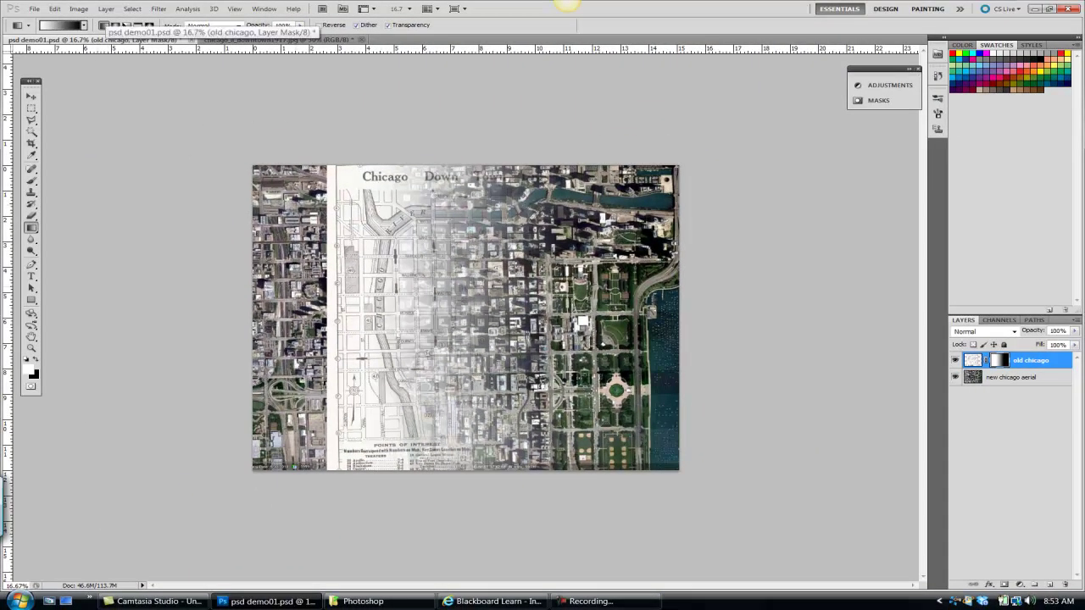
# Crop to the blended map area, extending edges to include POINTS OF INTEREST and the right side.
pyautogui.click(32, 143)
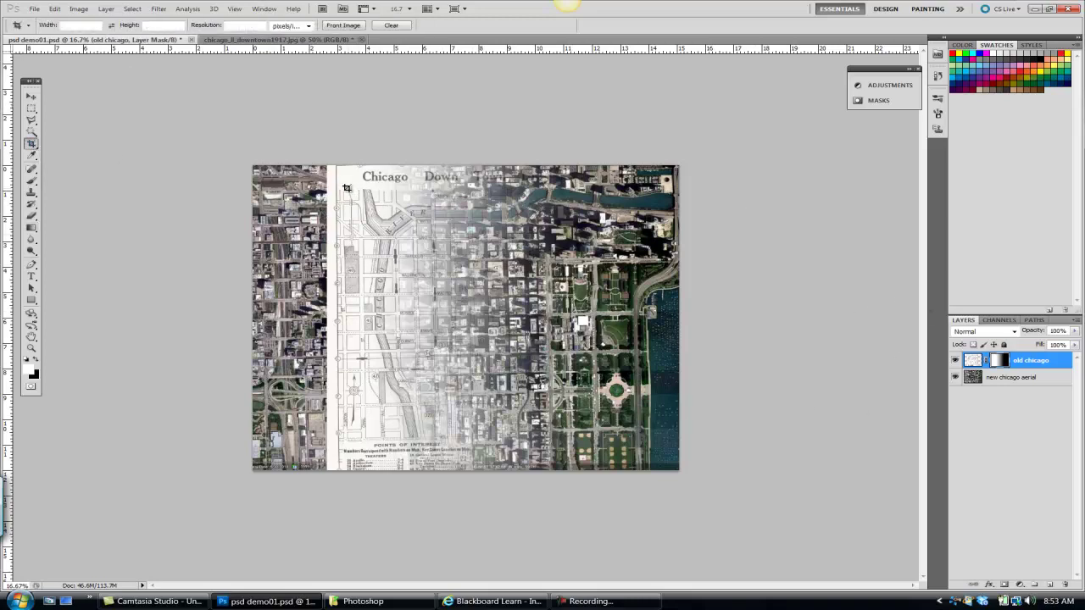
pyautogui.moveTo(344, 188); pyautogui.dragTo(607, 444)
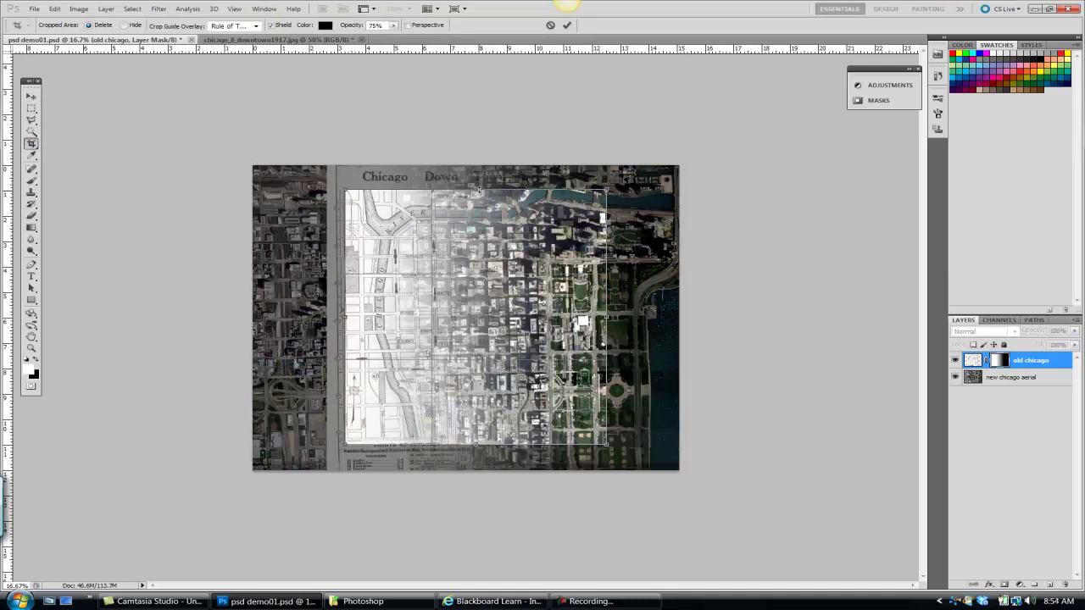
pyautogui.moveTo(477, 190); pyautogui.dragTo(477, 184)
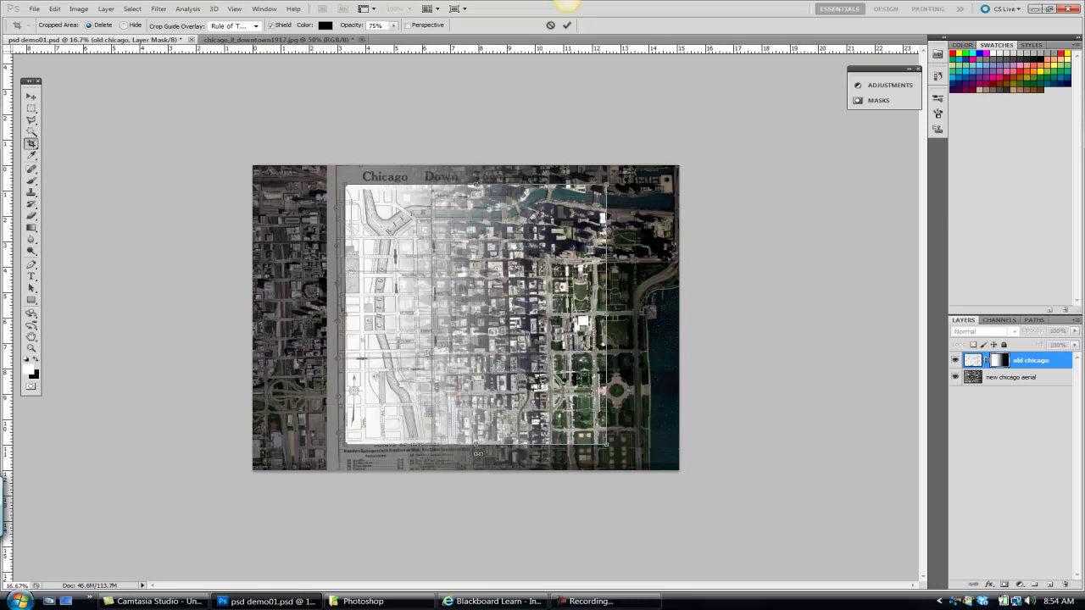
pyautogui.moveTo(477, 444); pyautogui.dragTo(477, 449)
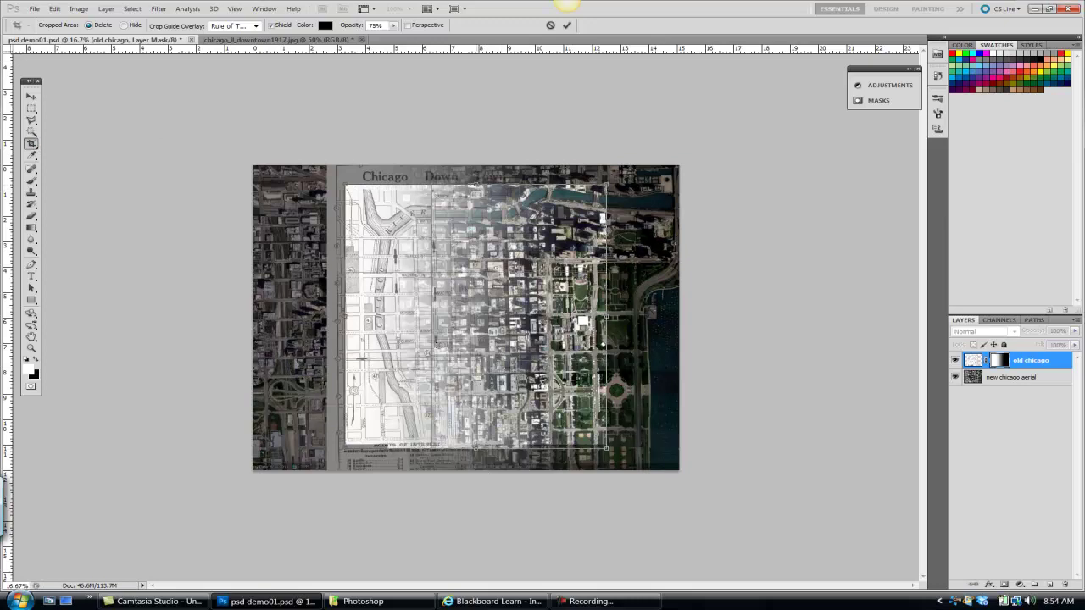
pyautogui.moveTo(347, 316); pyautogui.dragTo(340, 316)
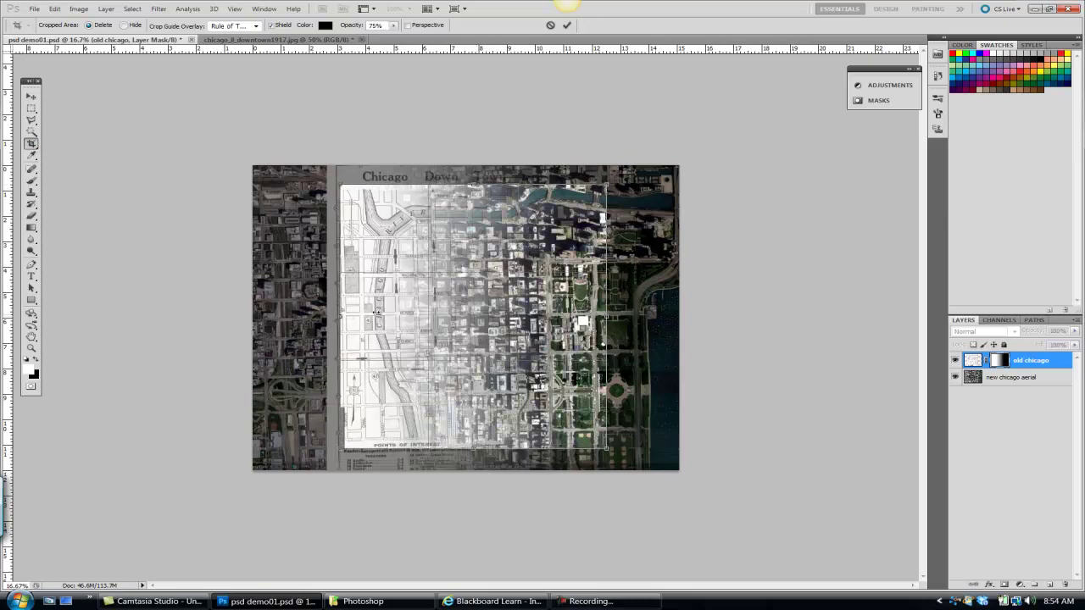
pyautogui.moveTo(606, 317); pyautogui.dragTo(670, 316)
pyautogui.press('Return')
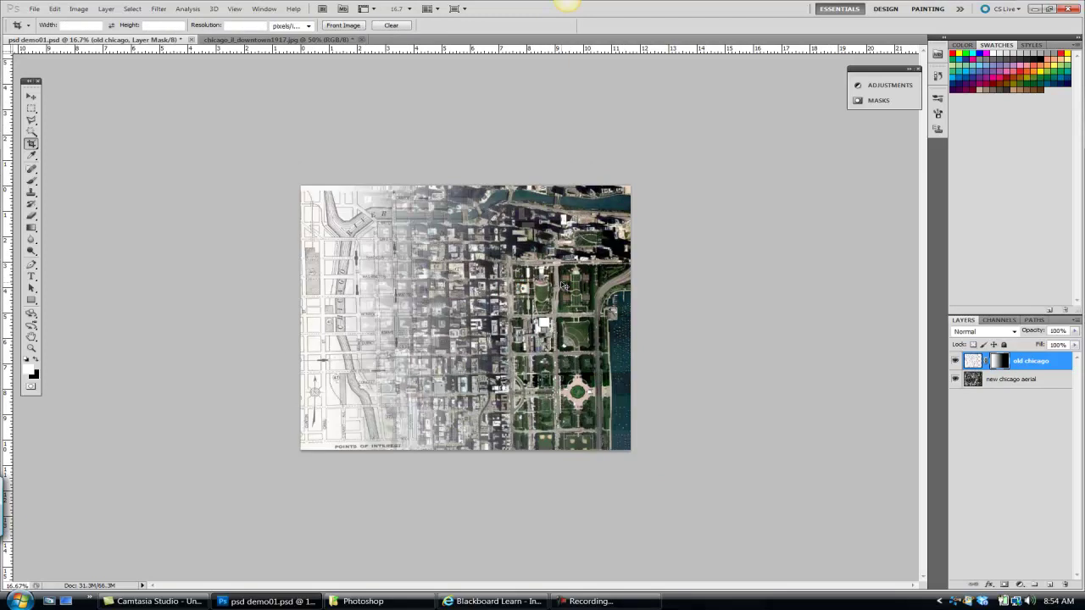
pyautogui.hotkey('ctrl', '+')
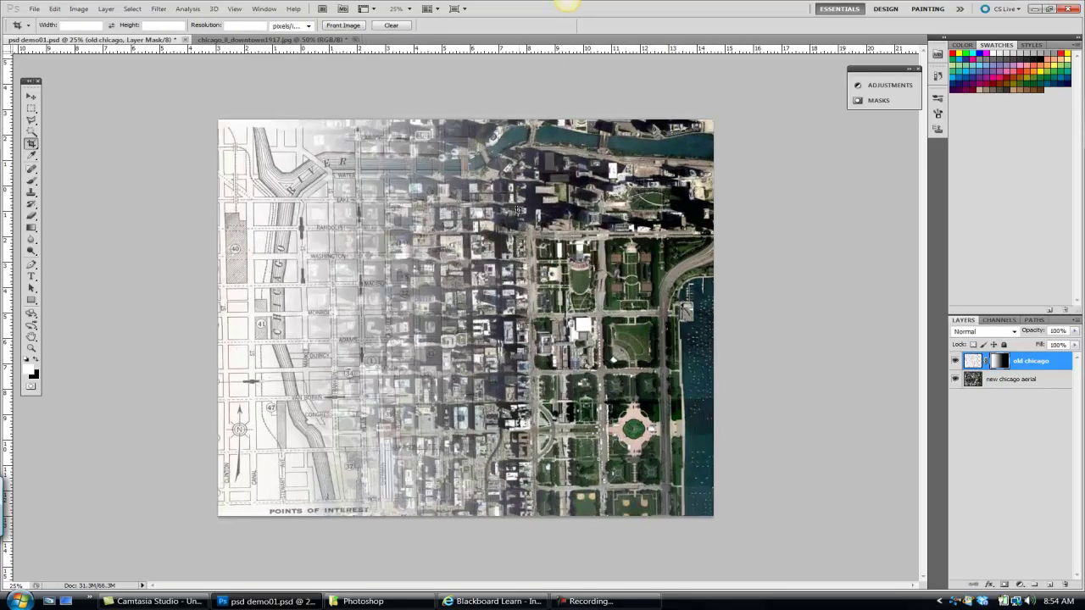